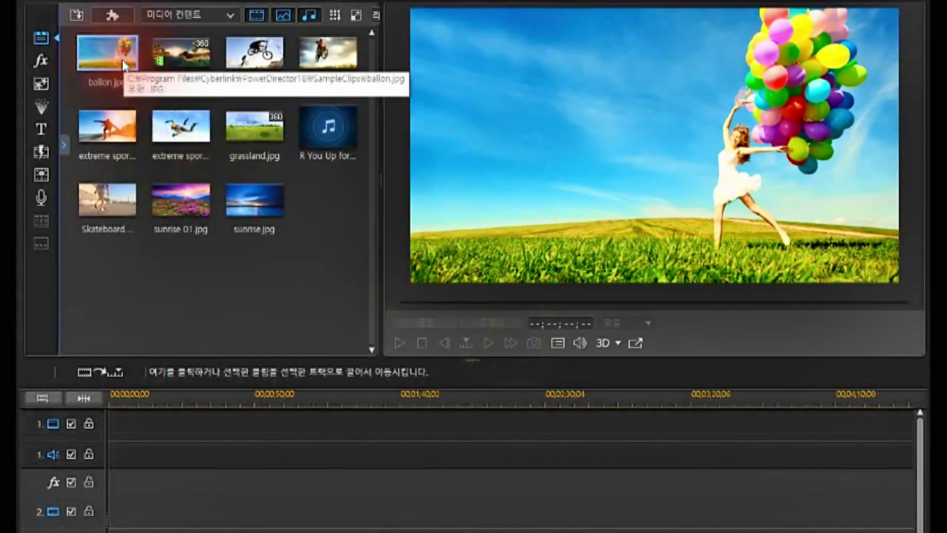
- Remove all sample clips from the media library and import sample_노트북.jpg and 야래향(夜來香)_색소폰_룸바조.mp4
key("ctrl+a")
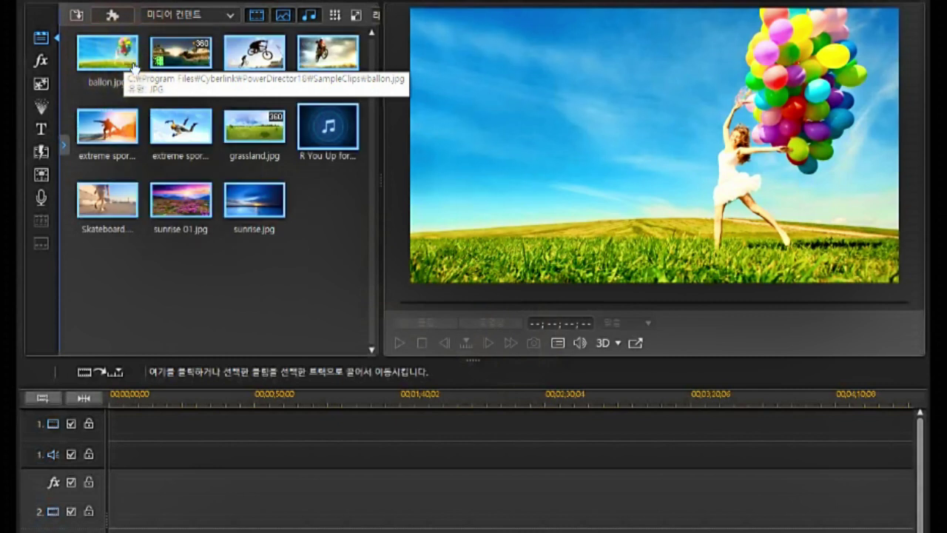
key("Delete")
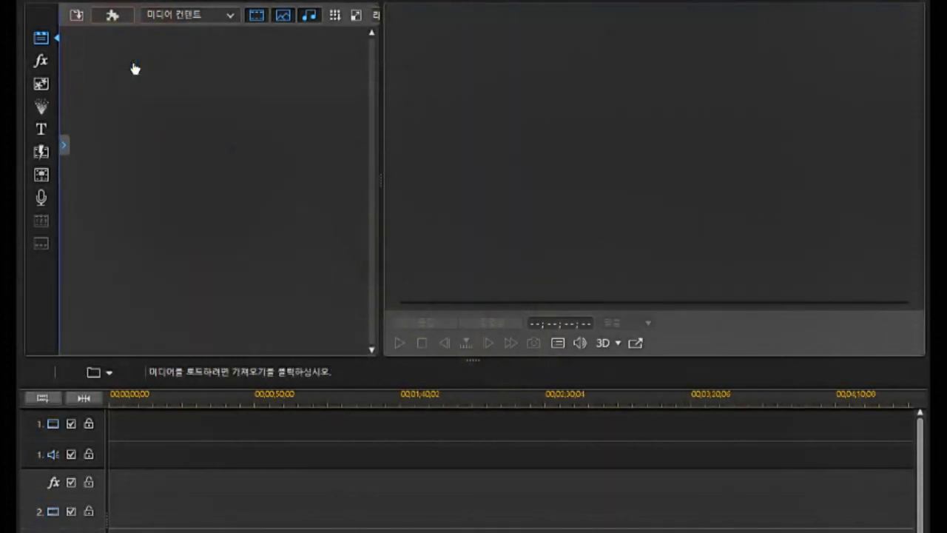
left_click(78, 15)
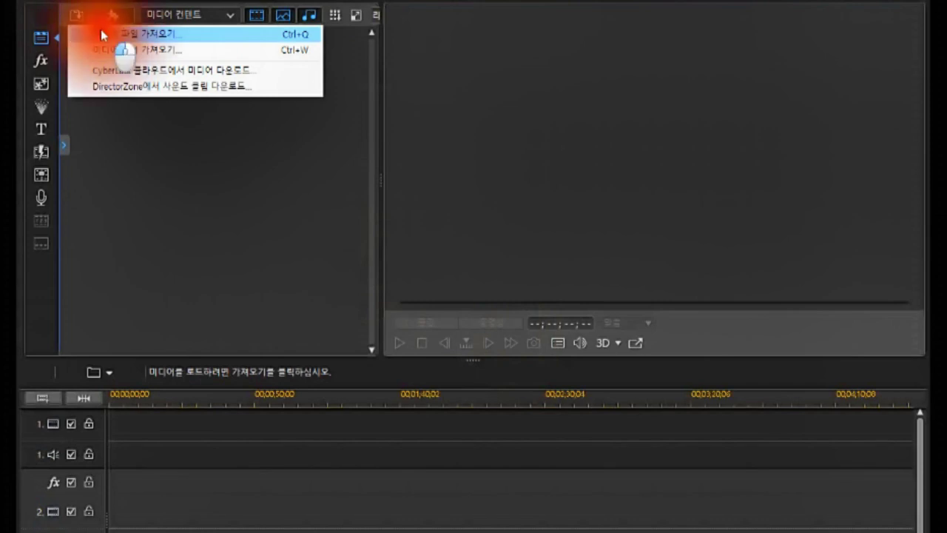
left_click(100, 32)
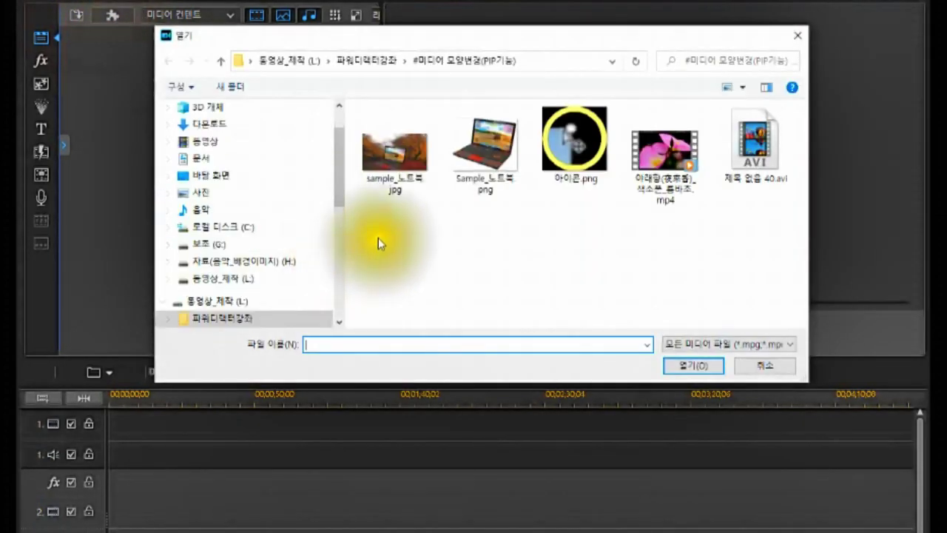
left_click(386, 144)
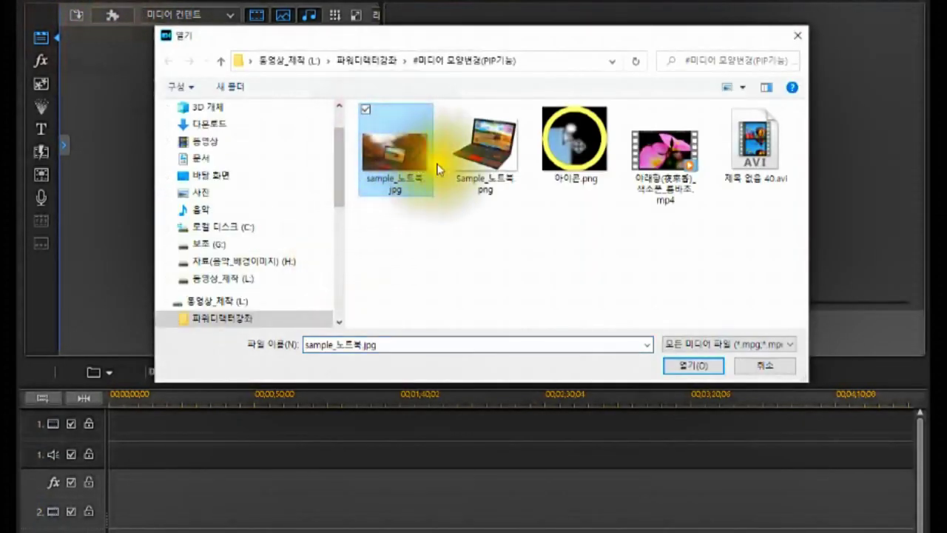
left_click(682, 141, "ctrl")
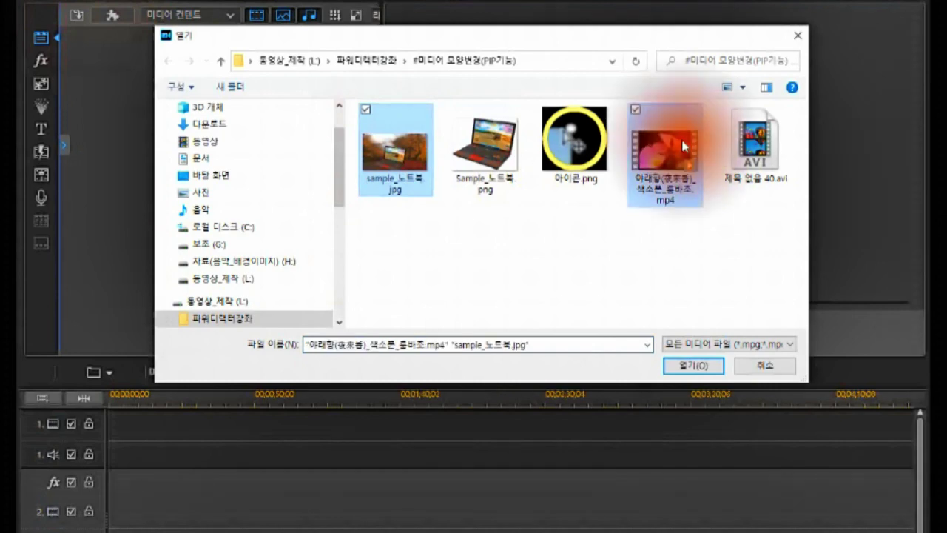
left_click(681, 361)
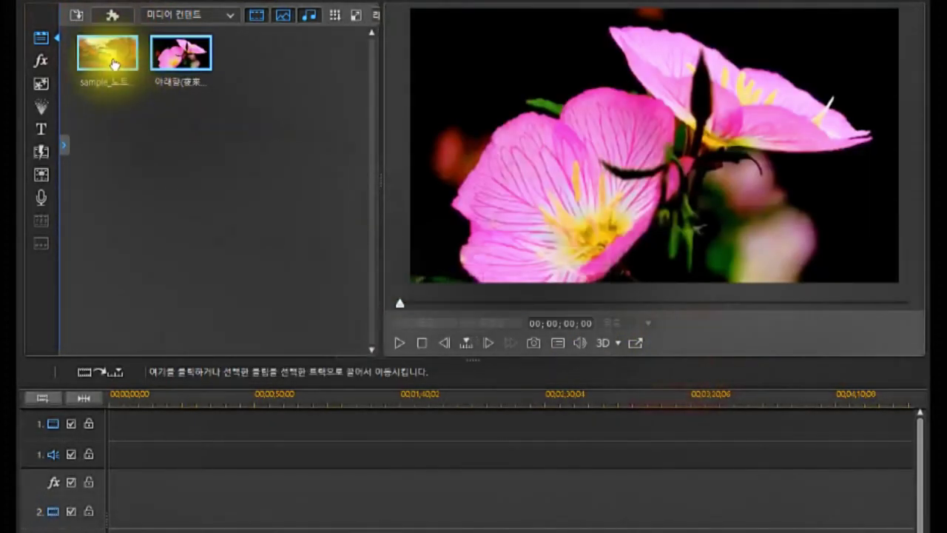
- Place the laptop image at the start of video track 1 and the flower video on track 2, and fit the project to the timeline
left_click_drag(113, 63, 117, 424)
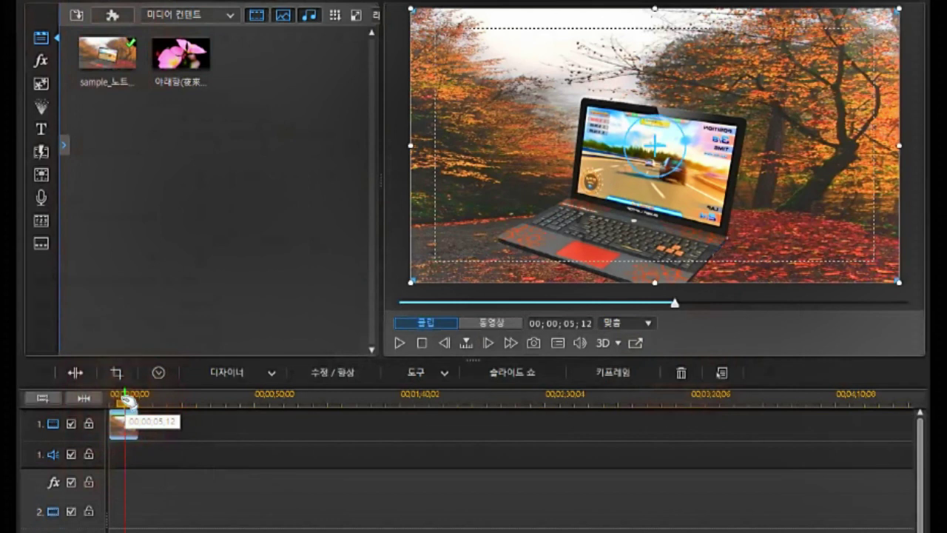
left_click_drag(127, 401, 136, 385)
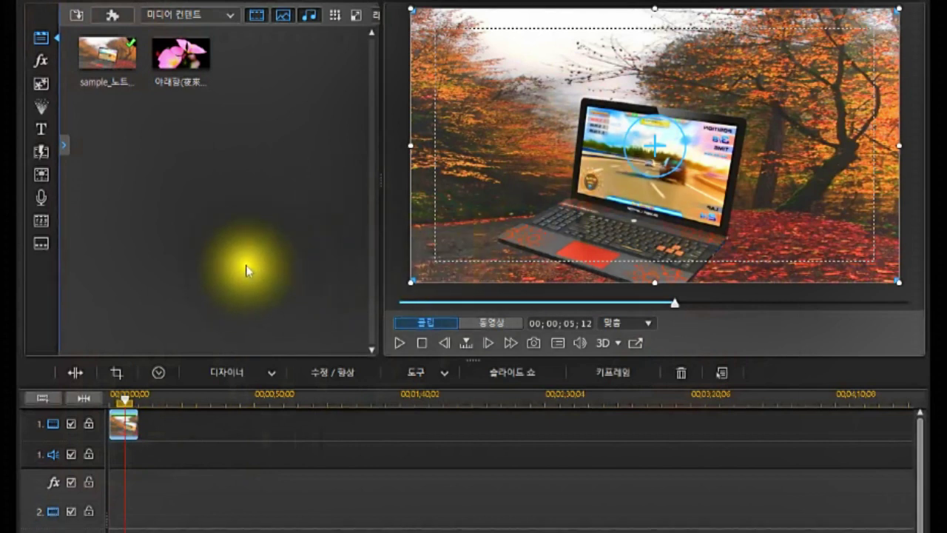
left_click_drag(179, 53, 118, 518)
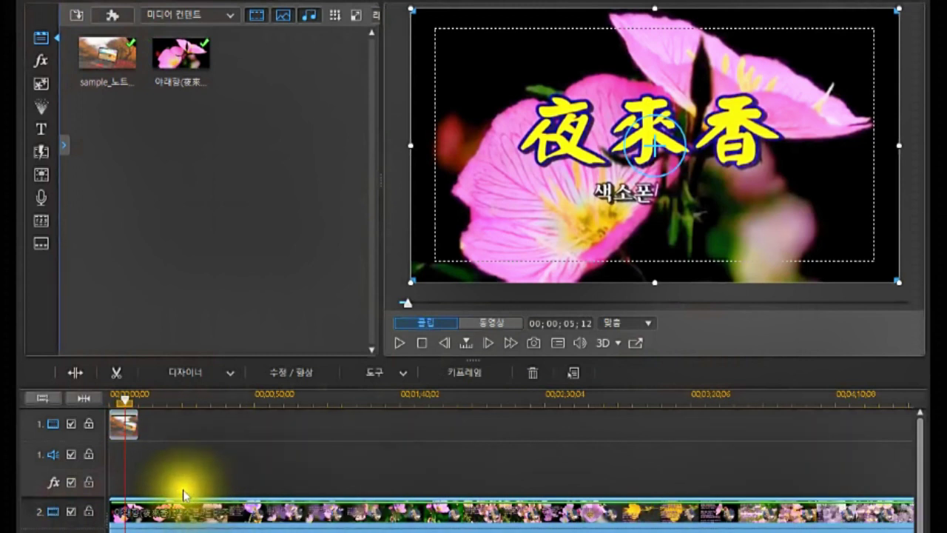
left_click(83, 397)
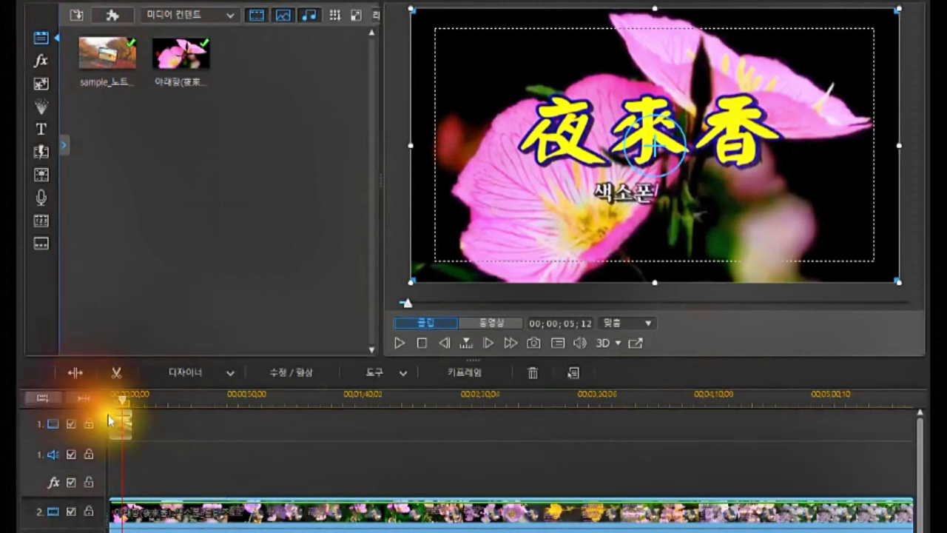
- Extend the laptop image clip on track 1 to the end of the flower video and return the whole-movie preview to the start
left_click(125, 425)
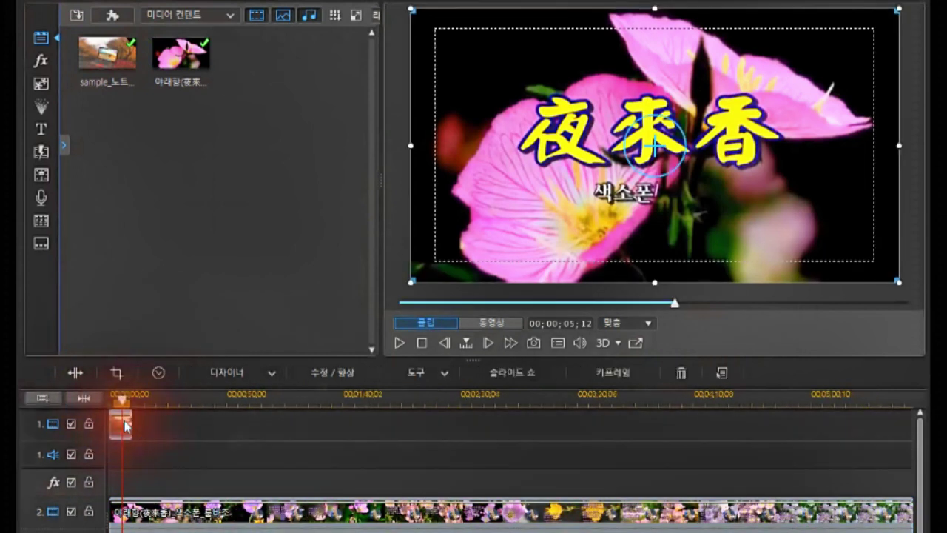
left_click(131, 420)
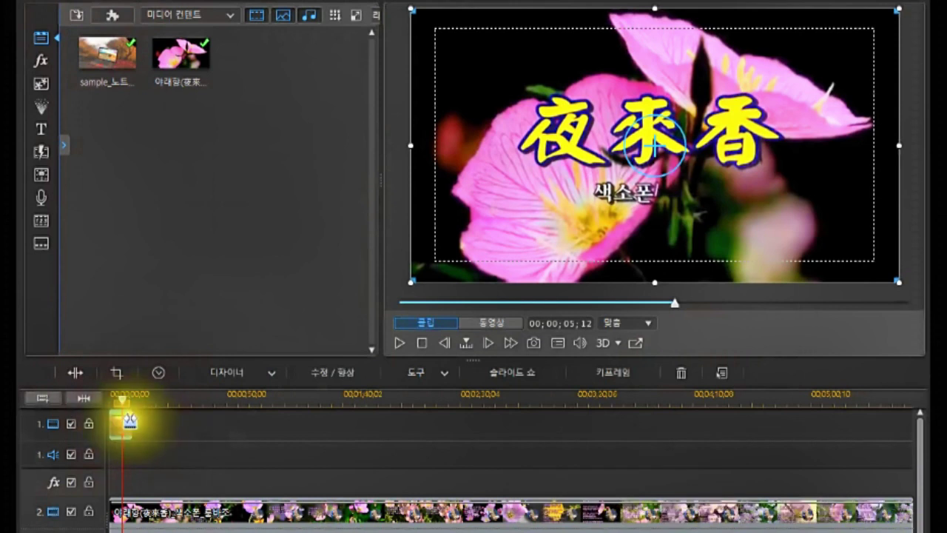
left_click(130, 420)
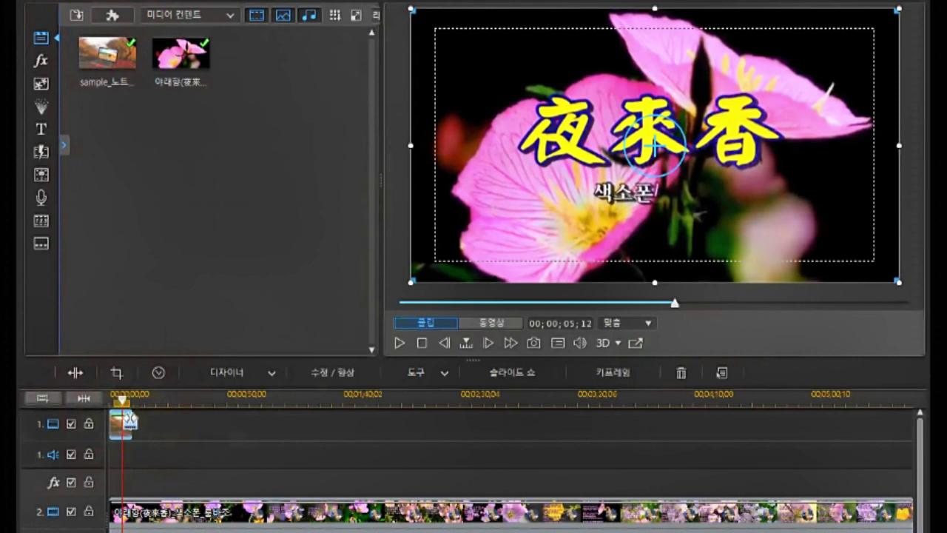
right_click(131, 420)
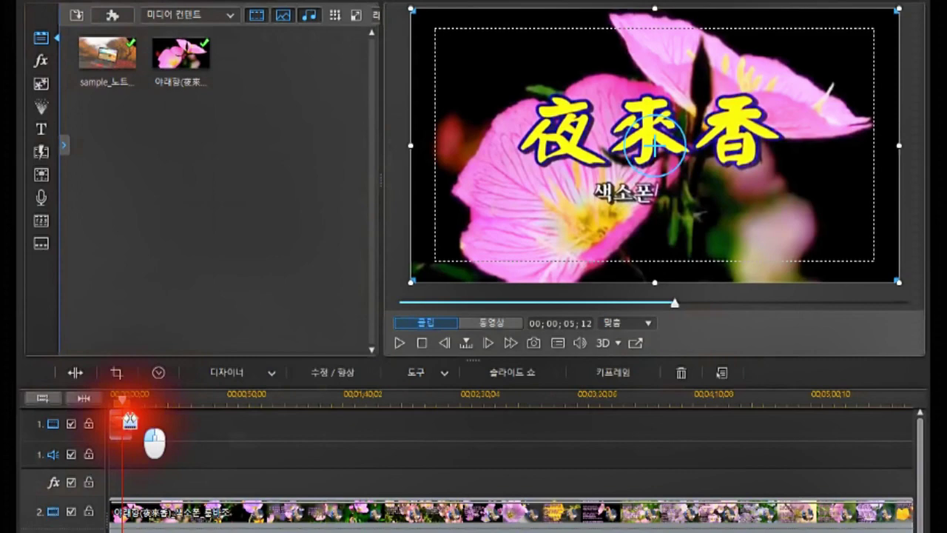
left_click_drag(130, 420, 836, 479)
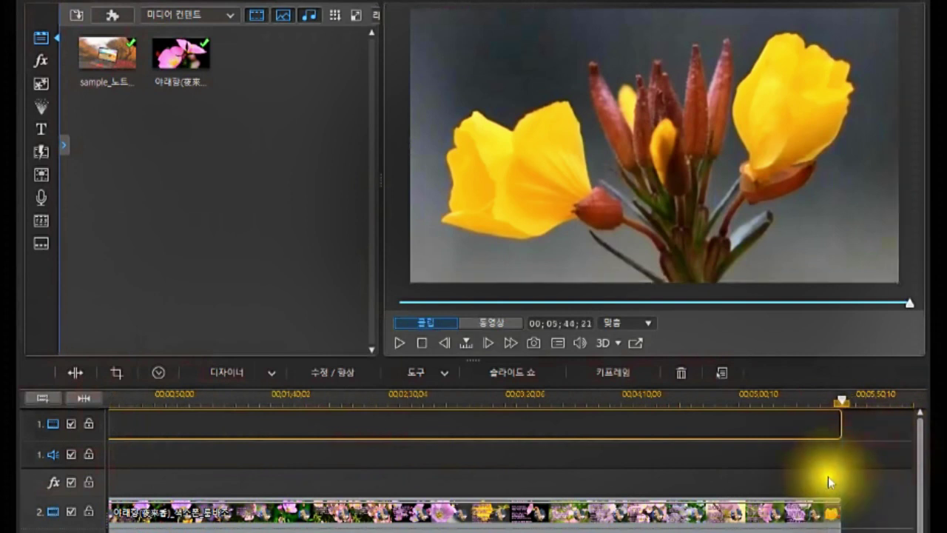
left_click(490, 323)
left_click(422, 342)
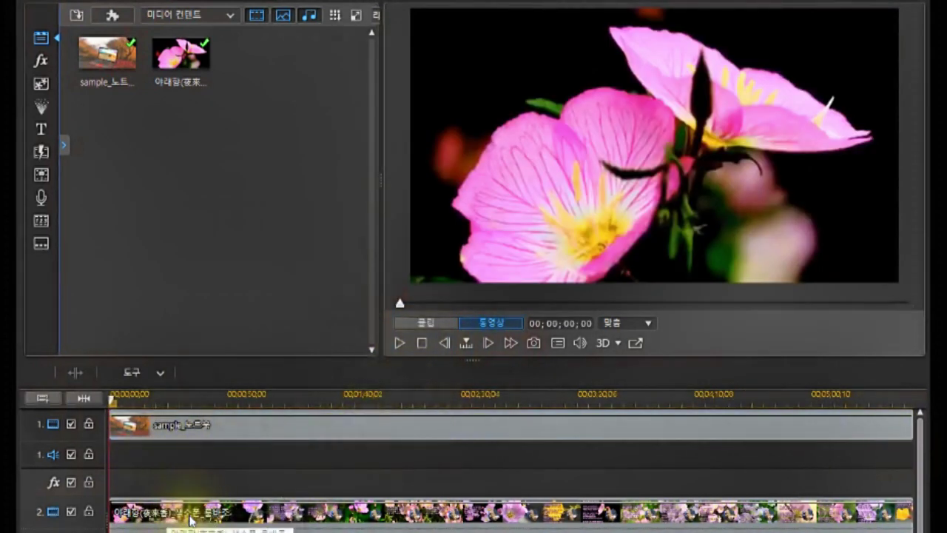
- Shrink the flower video on track 2 to about half the frame size and move it over the laptop screen
left_click(190, 518)
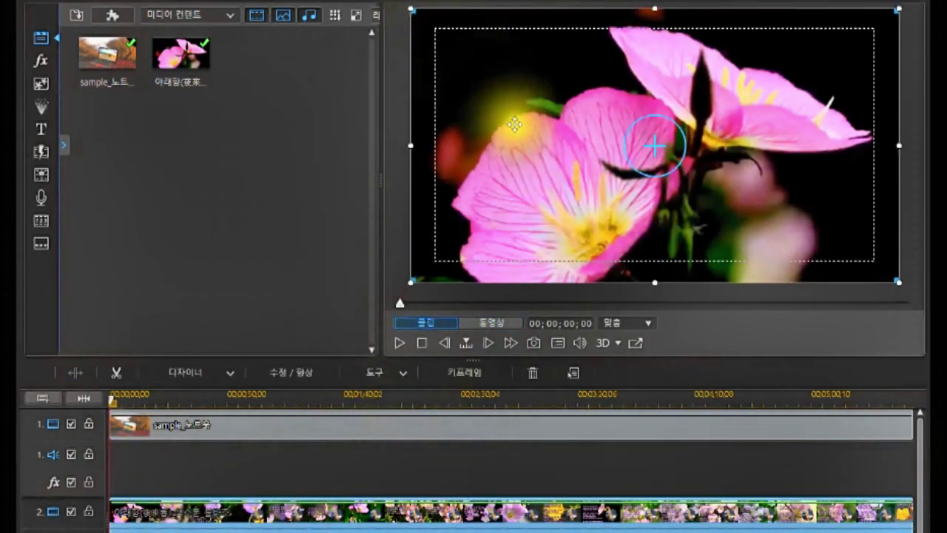
left_click(412, 9)
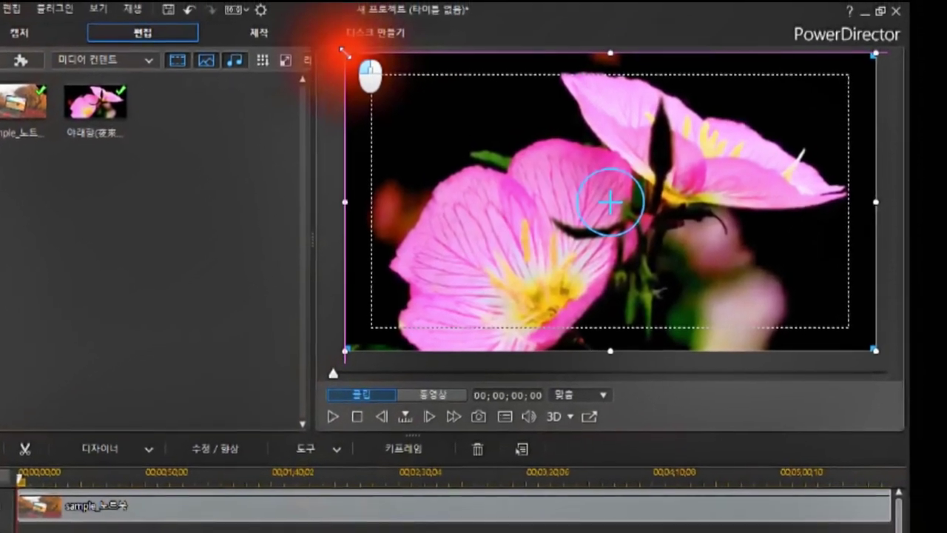
left_click_drag(343, 51, 444, 120)
left_click_drag(391, 173, 555, 340)
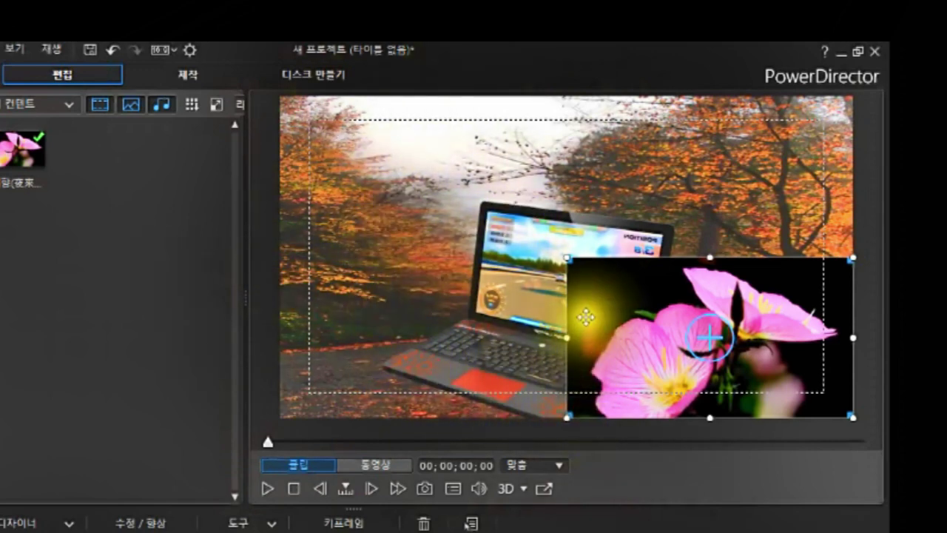
left_click_drag(608, 328, 528, 283)
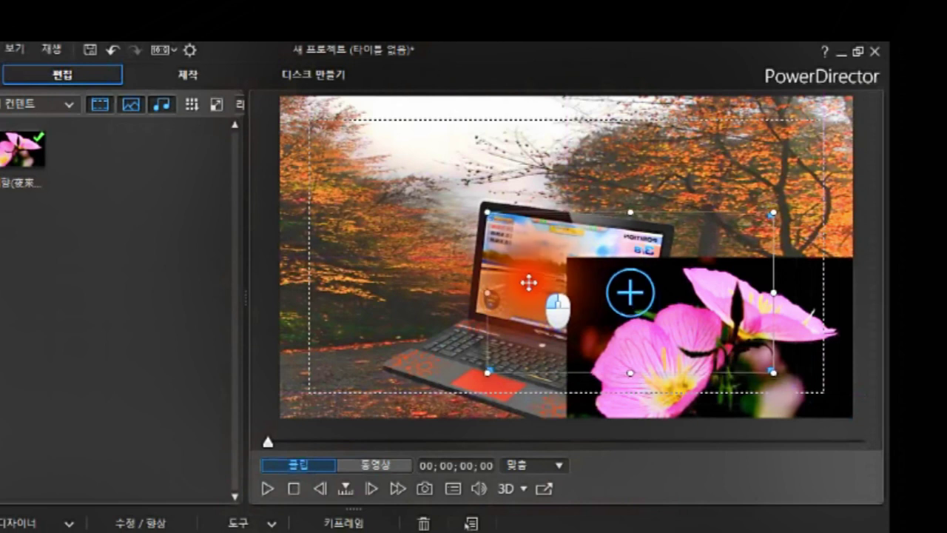
left_click_drag(528, 279, 530, 281)
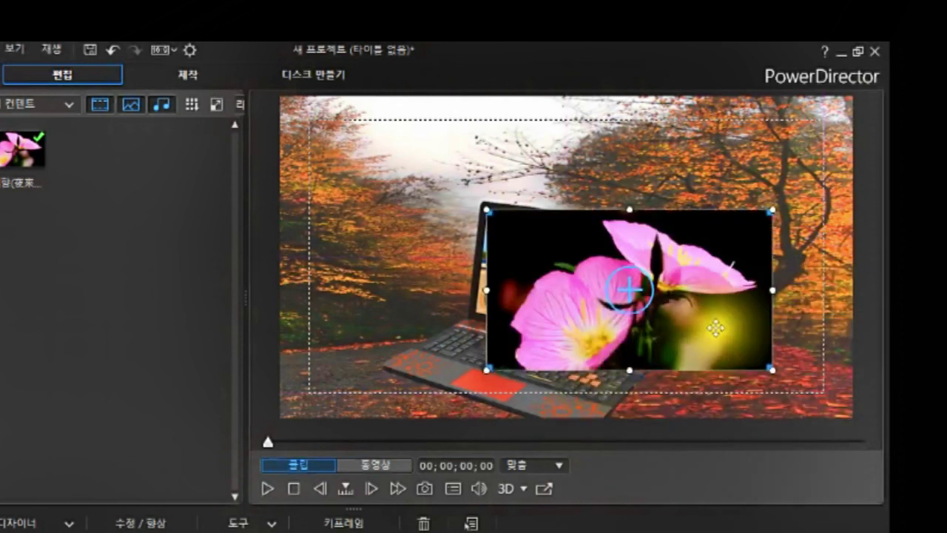
- Reduce the flower video to roughly the laptop screen's width and position it over the upper part of that screen
left_click_drag(773, 290, 657, 338)
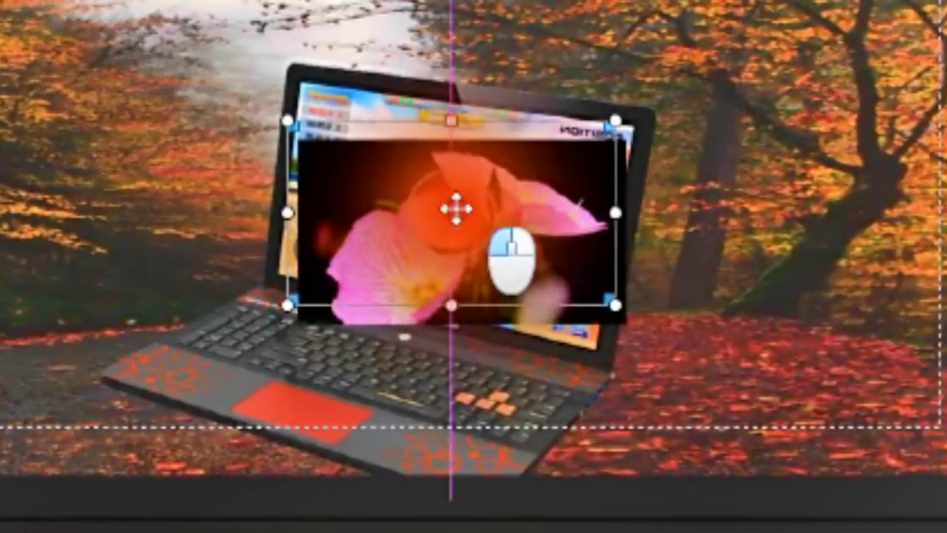
left_click_drag(455, 181, 472, 168)
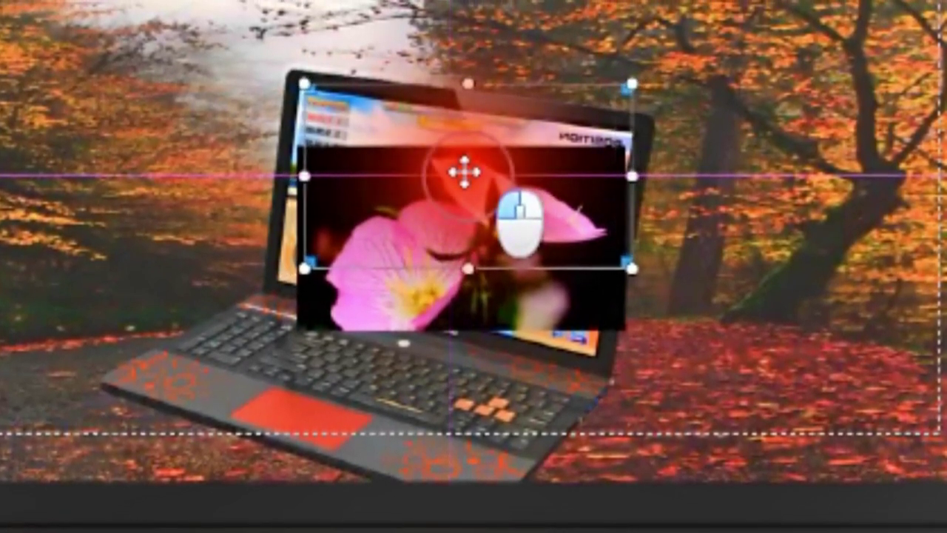
left_click_drag(459, 171, 464, 168)
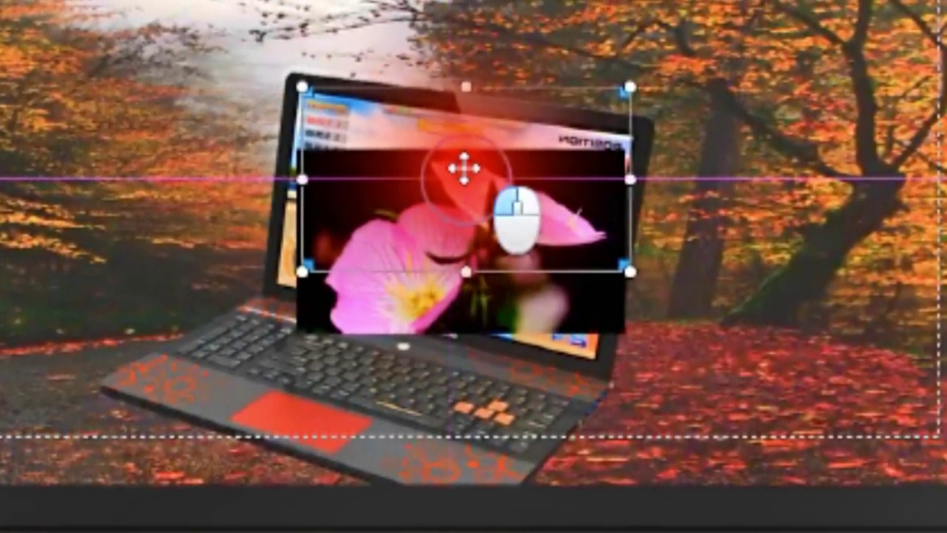
left_click_drag(400, 202, 412, 217)
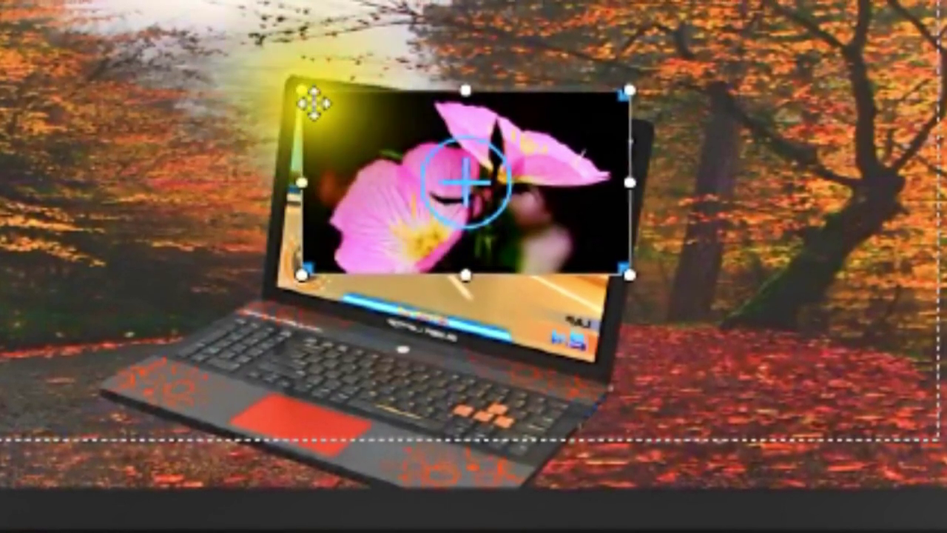
- Distort the flower video by moving its top-left free-form corner to the top-left corner of the laptop screen
left_click_drag(292, 98, 301, 109)
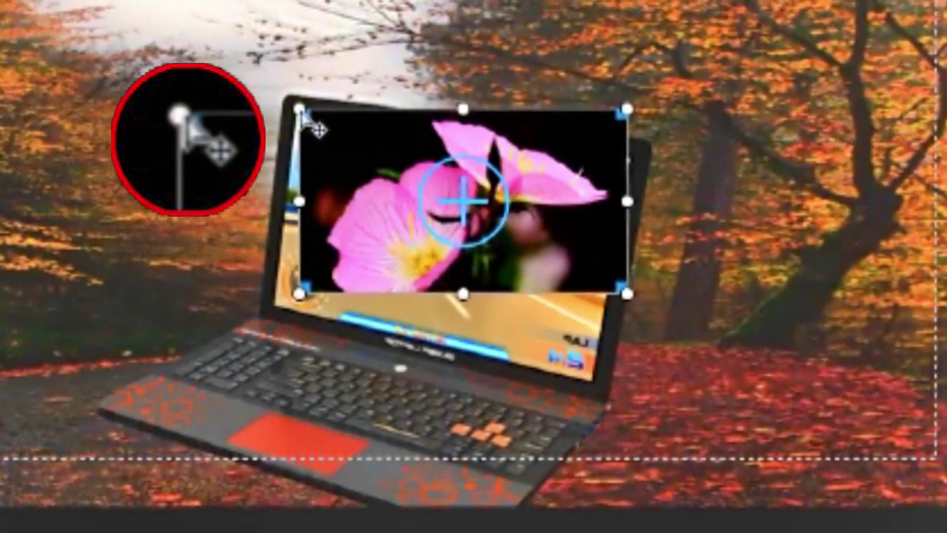
left_click_drag(302, 110, 302, 111)
left_click(304, 117)
left_click_drag(302, 120, 308, 148)
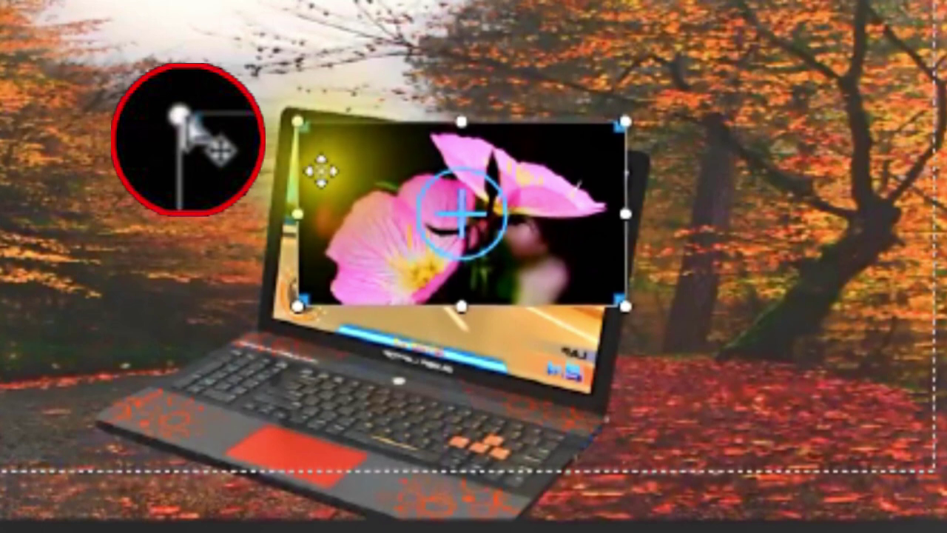
left_click_drag(297, 121, 379, 134)
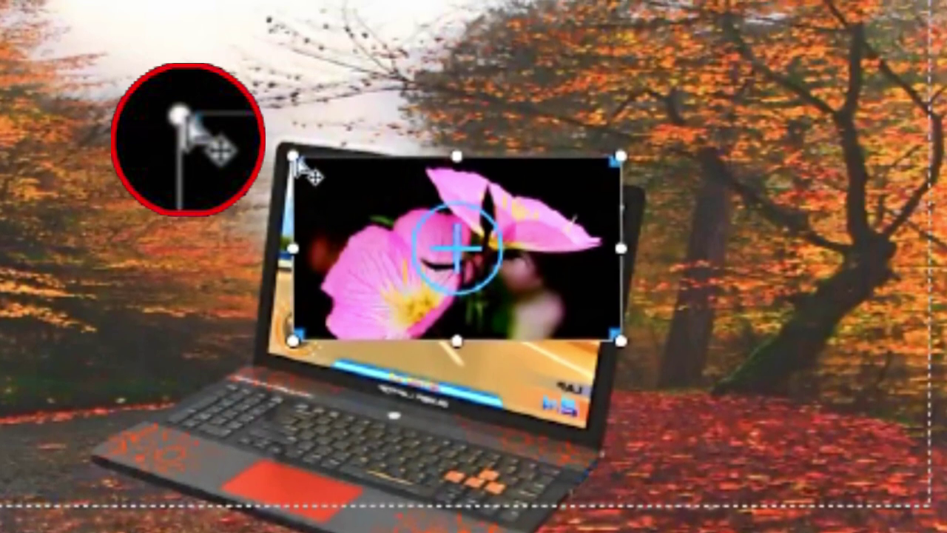
left_click(295, 159)
left_click_drag(294, 159, 288, 164)
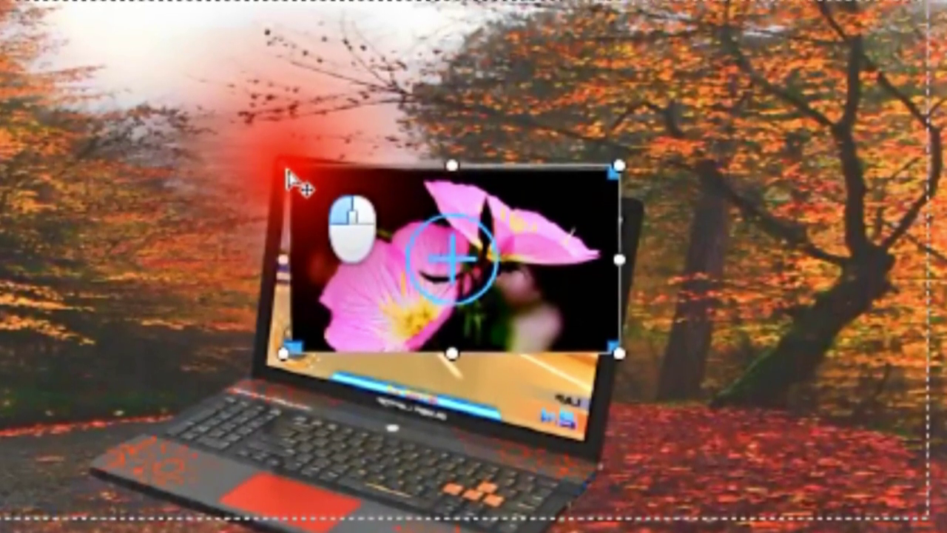
left_click_drag(287, 171, 297, 181)
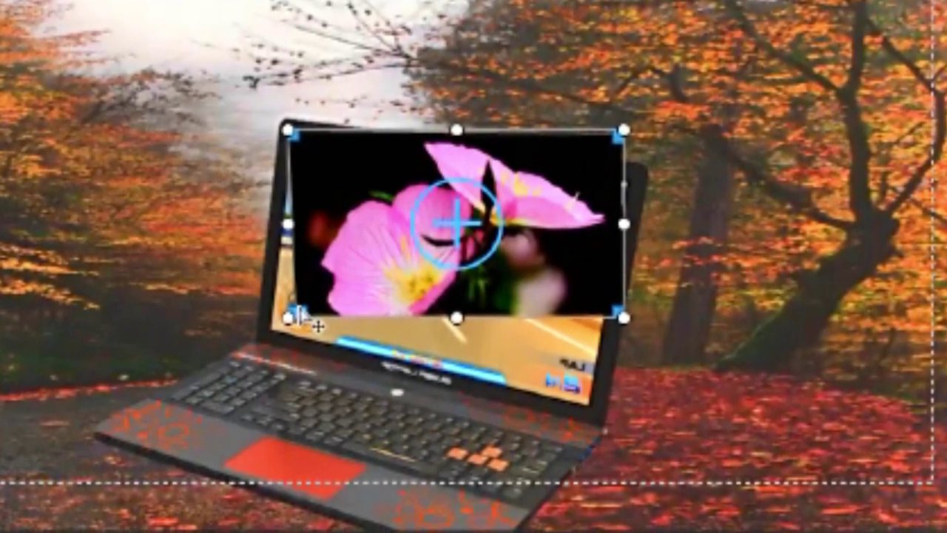
- Distort the flower video's bottom-left free-form corner to meet the bottom-left corner of the laptop screen
left_click(299, 313)
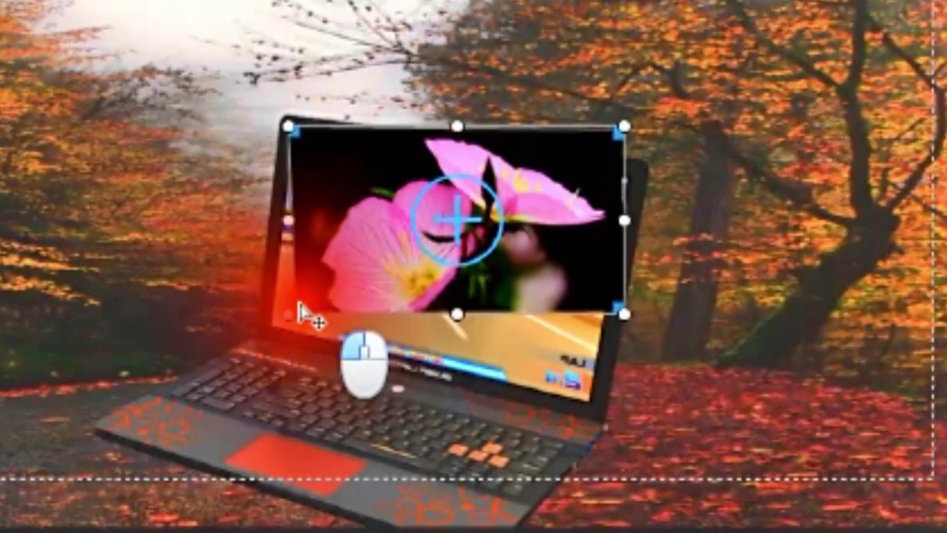
left_click_drag(299, 302, 270, 318)
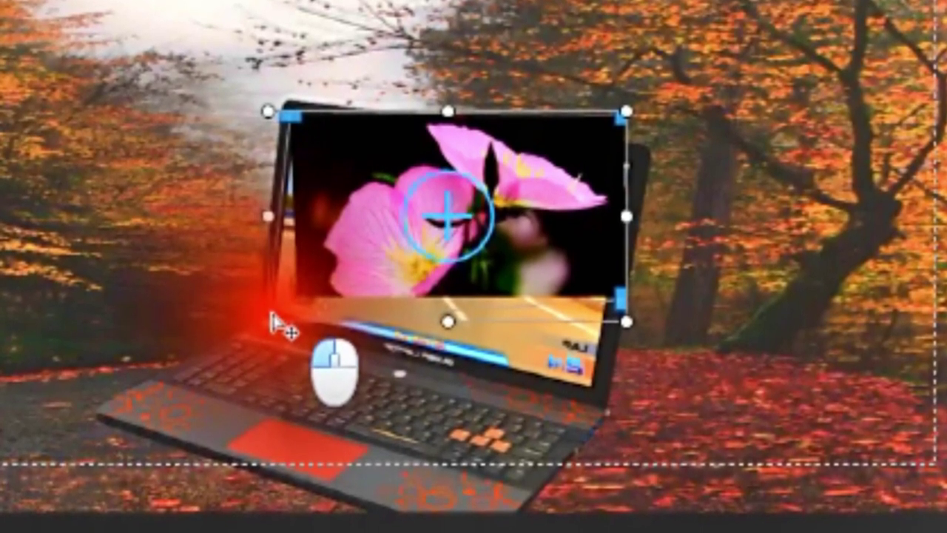
mouse_move(267, 318)
left_mouse_down()
mouse_move(281, 287)
mouse_move(273, 311)
mouse_move(264, 286)
mouse_move(267, 302)
left_mouse_up()
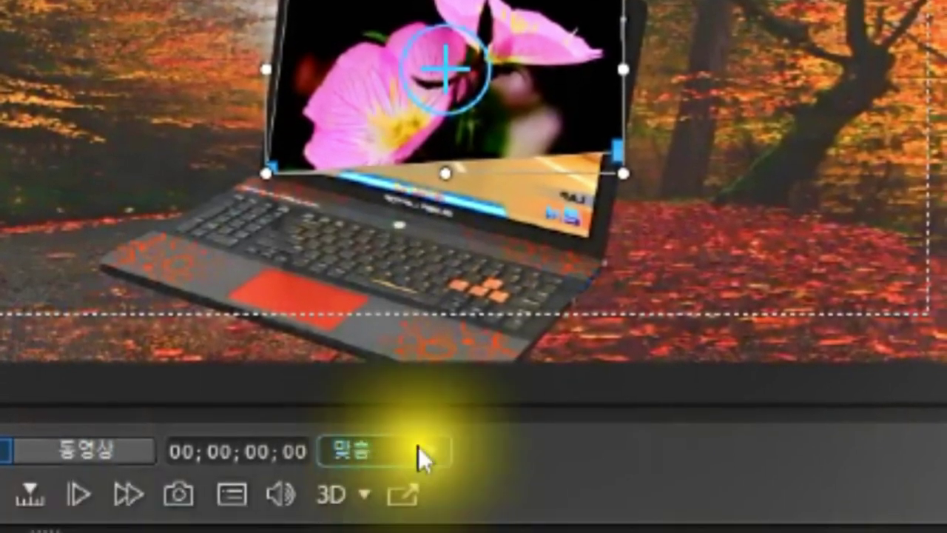
- Distort the flower video by moving its top-right free-form corner to the top-right corner of the laptop screen
left_click(426, 525)
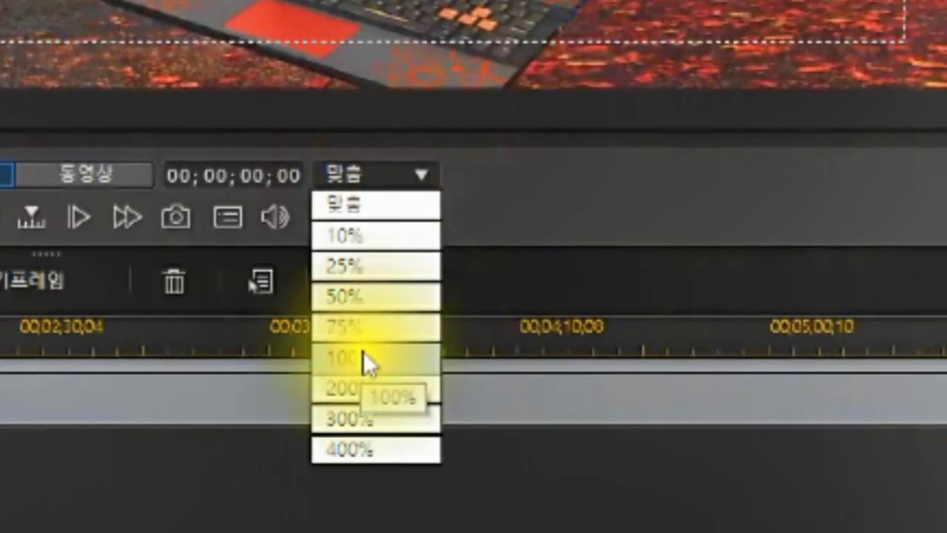
left_click(359, 398)
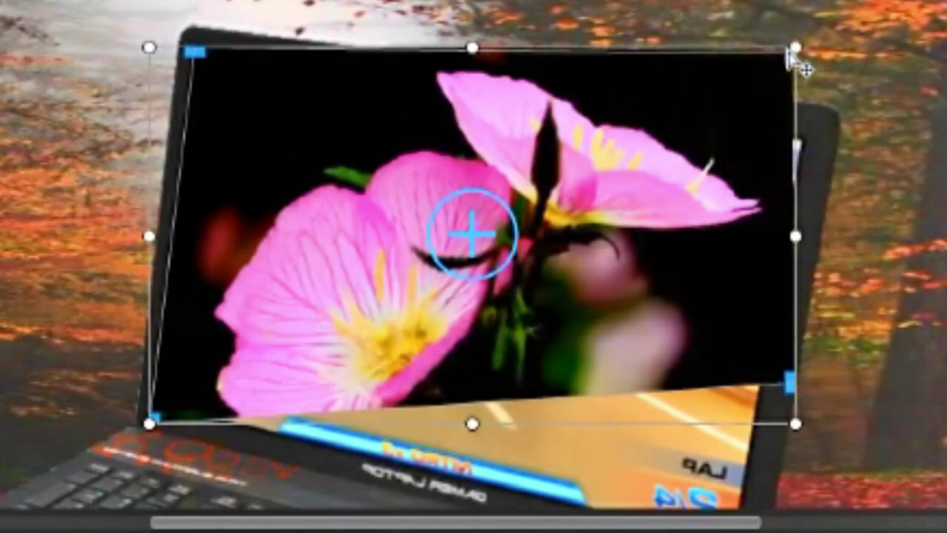
left_click(788, 53)
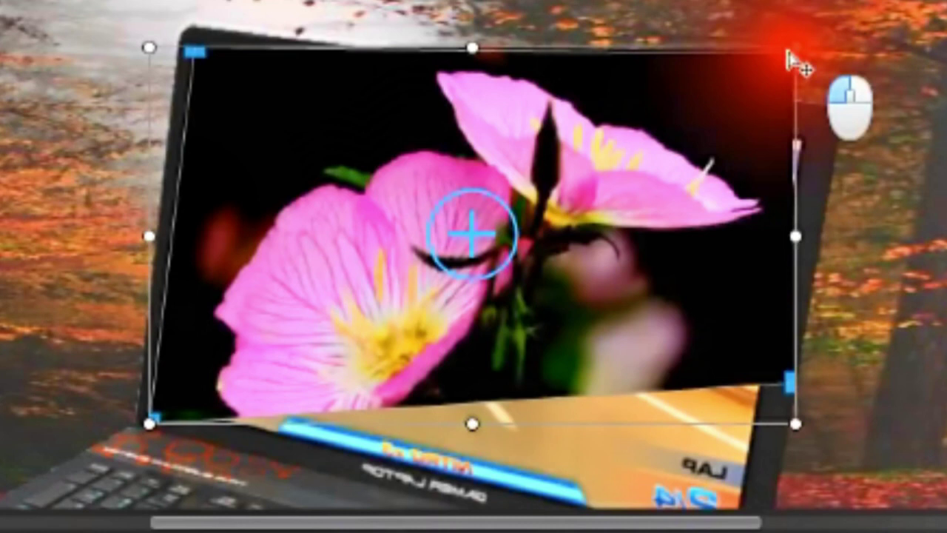
left_click_drag(787, 52, 811, 120)
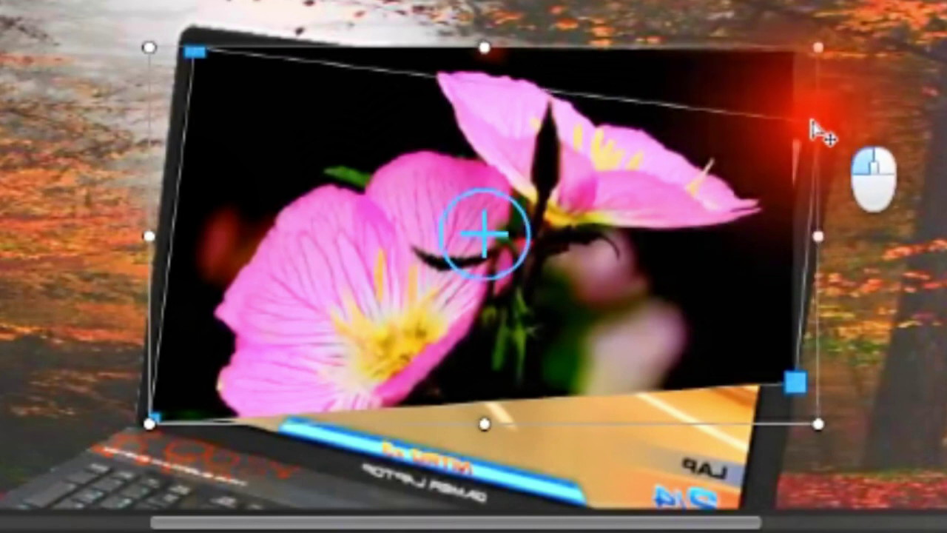
left_click_drag(812, 127, 816, 130)
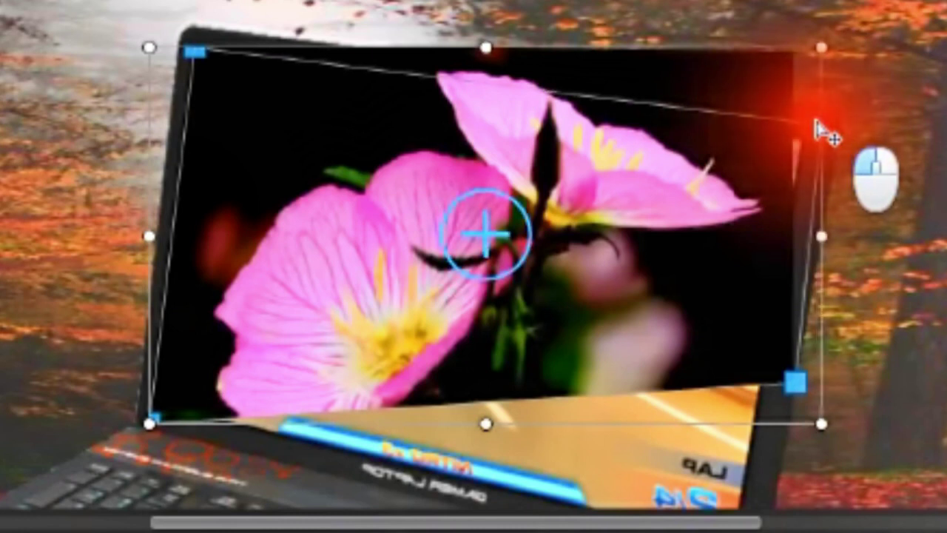
left_click_drag(817, 128, 816, 122)
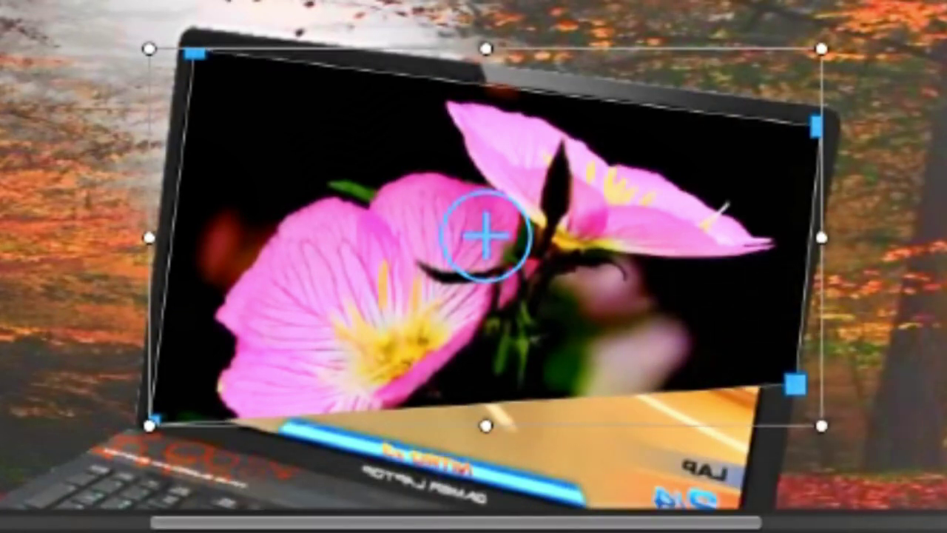
- Move the flower video's bottom-right free-form corner to the laptop screen's bottom-right corner so the clip covers the whole display
scroll(473, 266, "down", 4)
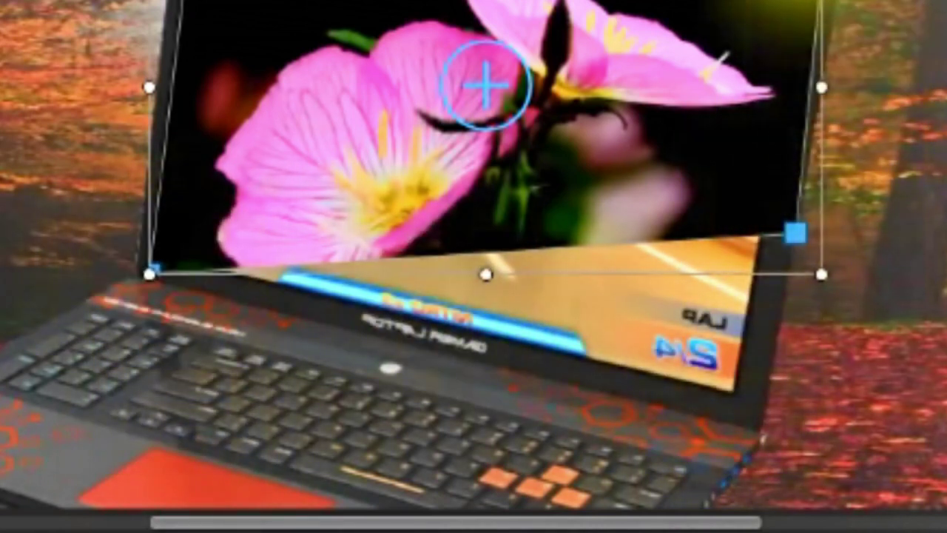
left_click(795, 238)
left_click_drag(797, 240, 745, 414)
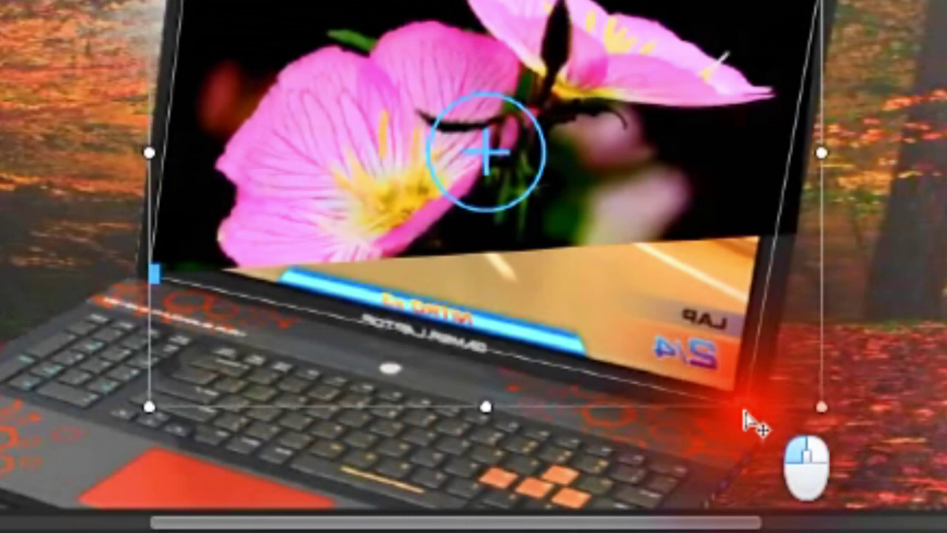
left_click_drag(746, 418, 758, 422)
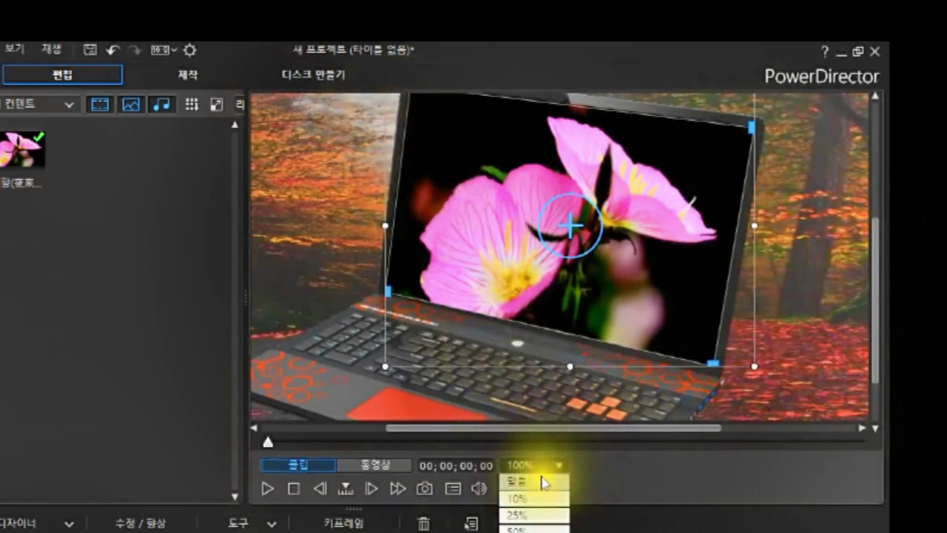
- Fit the whole frame in the preview and play the entire movie from the start to check the video inside the laptop screen
left_click(543, 481)
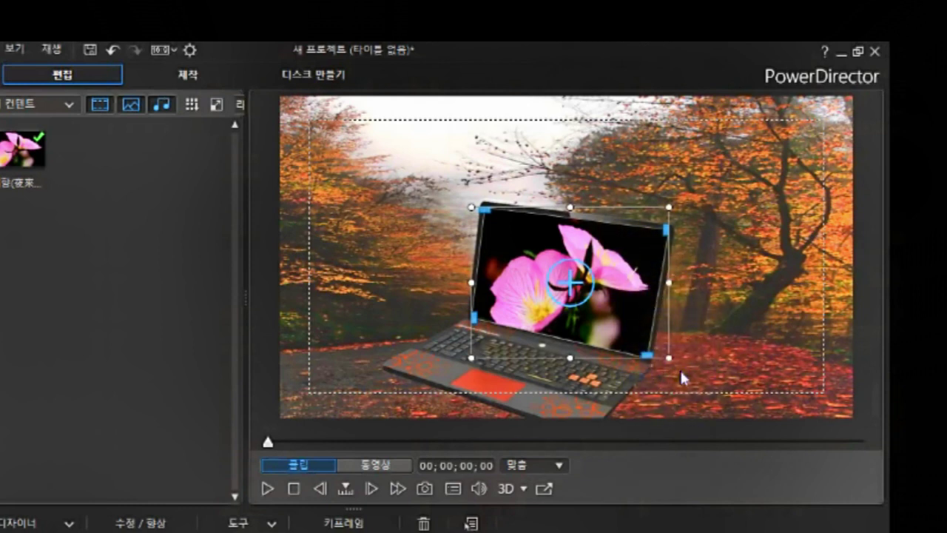
left_click(370, 466)
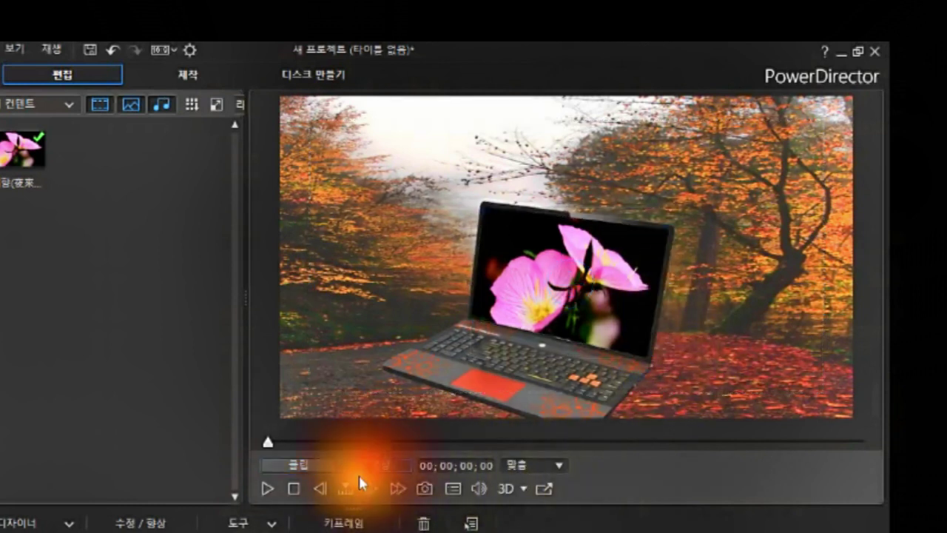
left_click(267, 487)
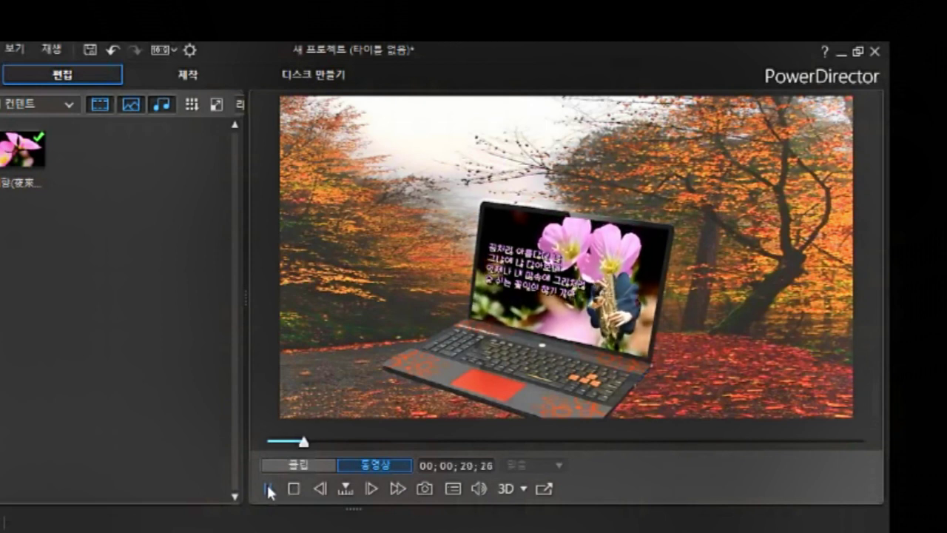
left_click(252, 506)
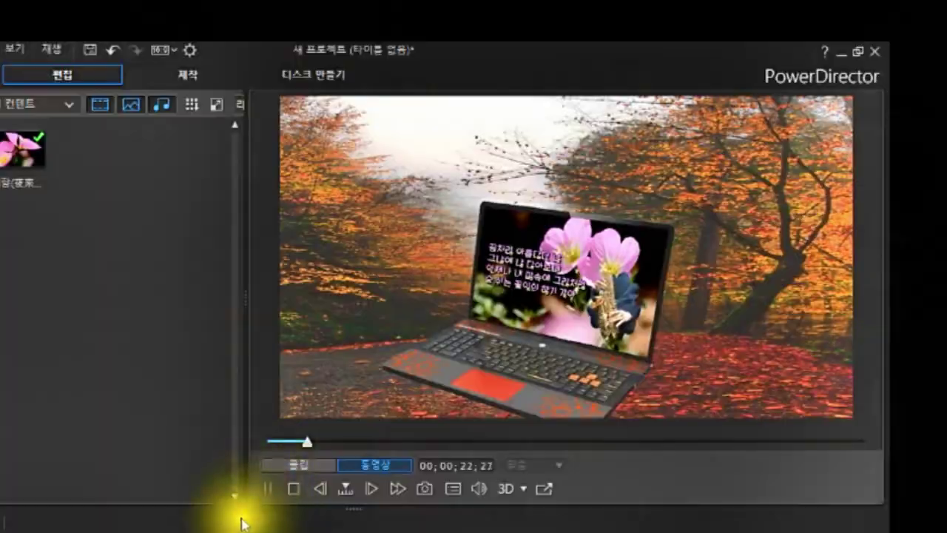